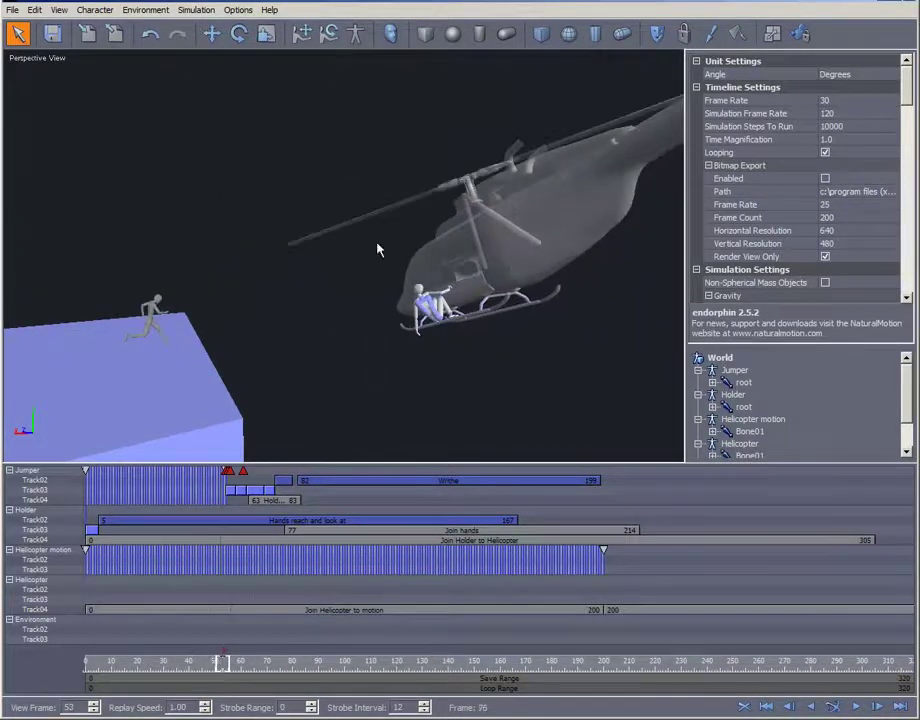
Add a Standard Simulation Character to the helicopter scene and scrub the timeline back to the start.
click(391, 34)
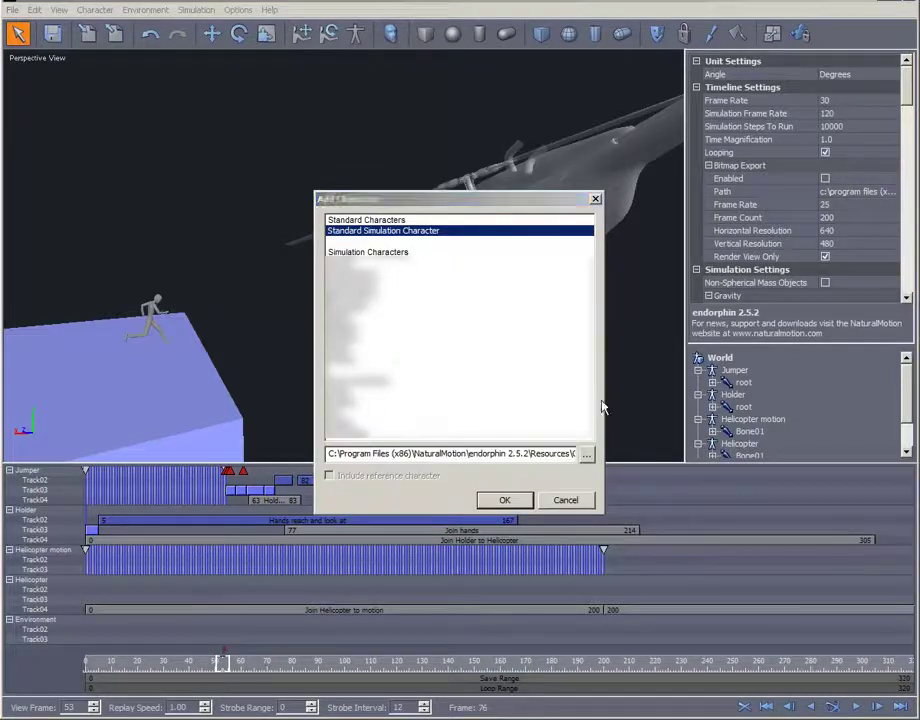
click(504, 500)
drag(380, 676, 88, 674)
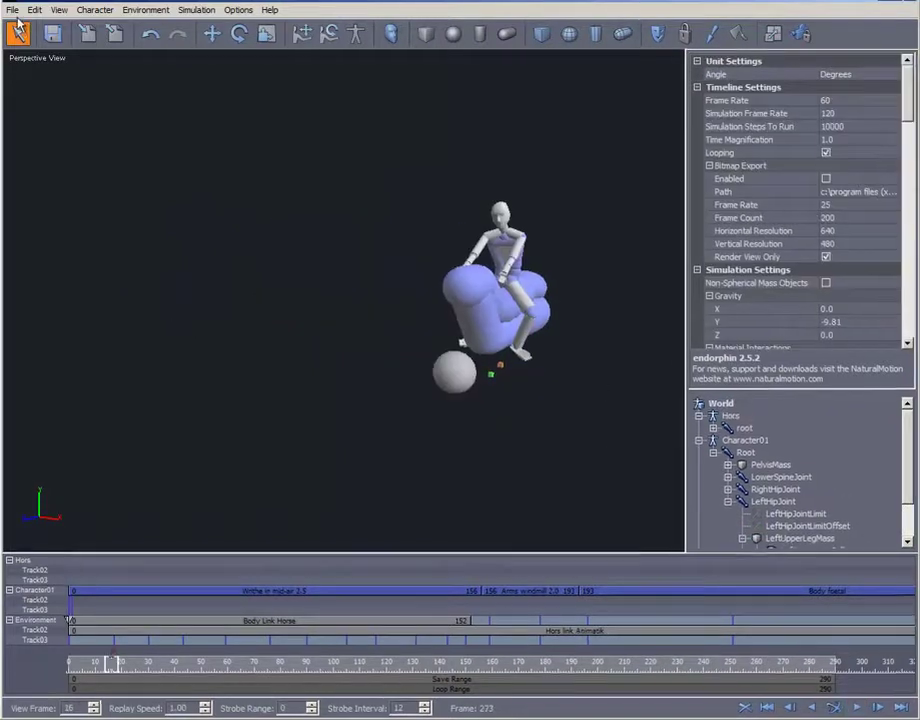
Create a new character in Character Edit Mode based on the Standard Prop Character.
click(12, 9)
mouse_move(31, 89)
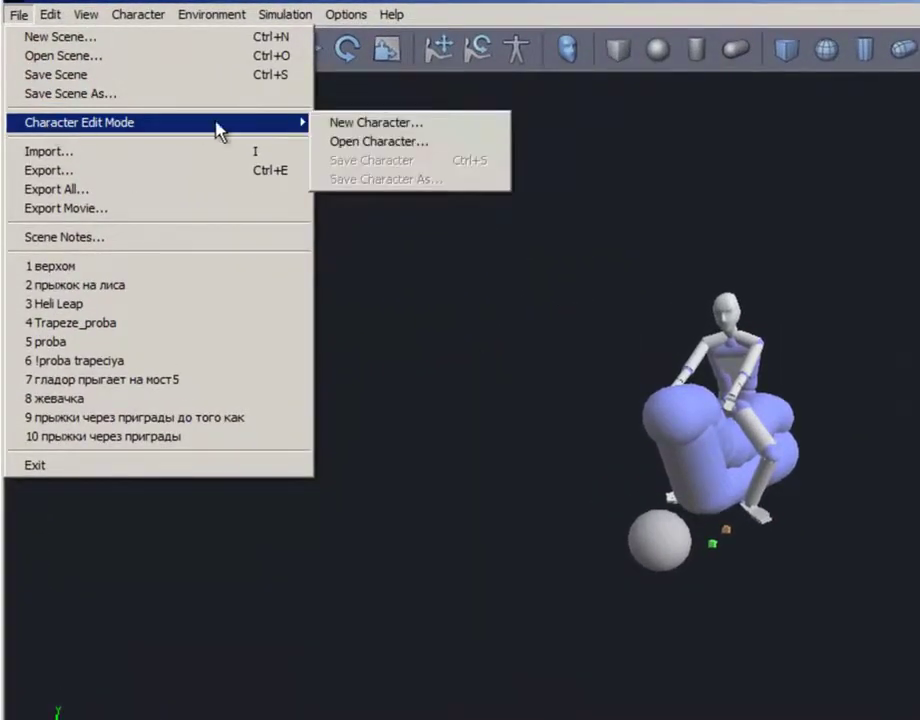
click(418, 124)
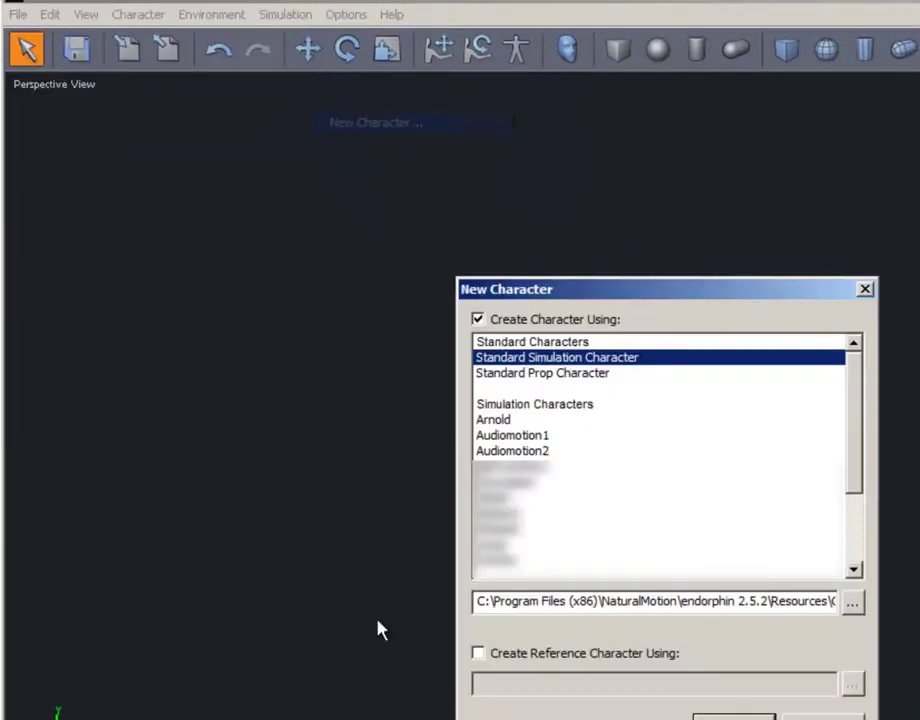
click(576, 376)
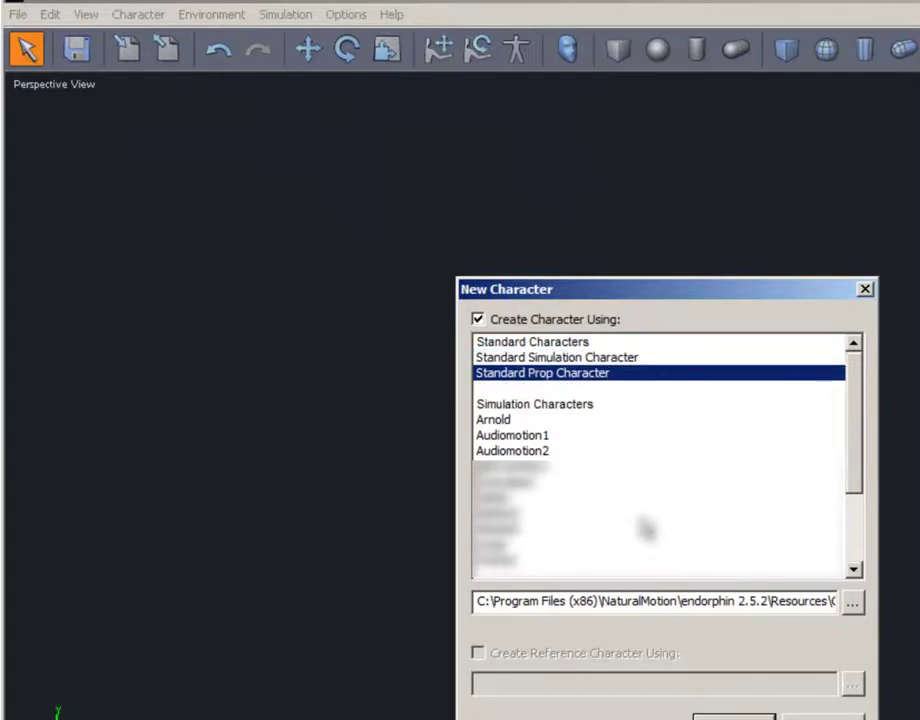
click(708, 716)
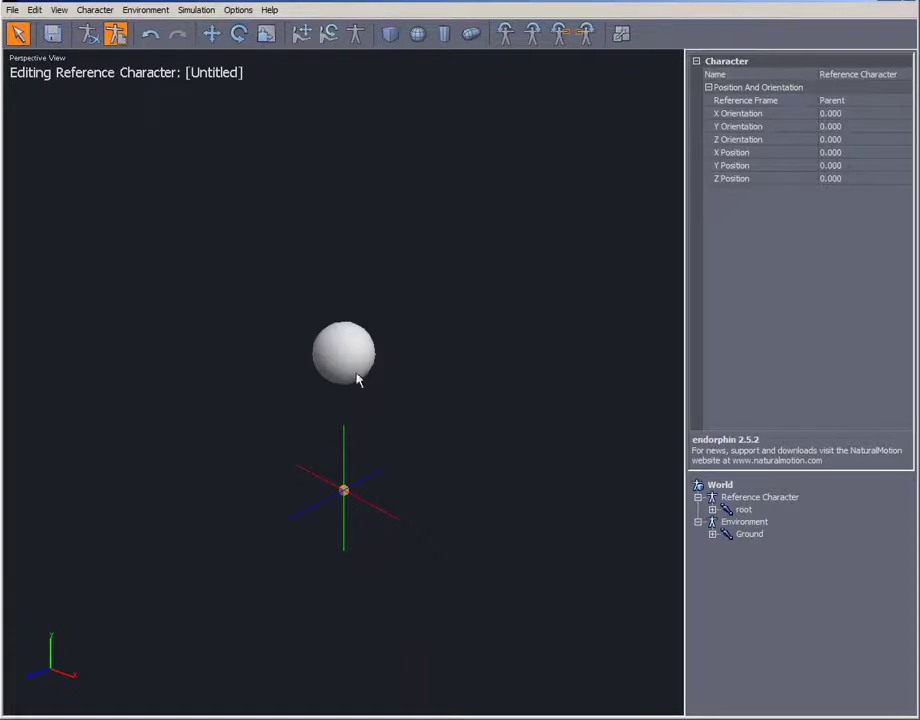
click(450, 388)
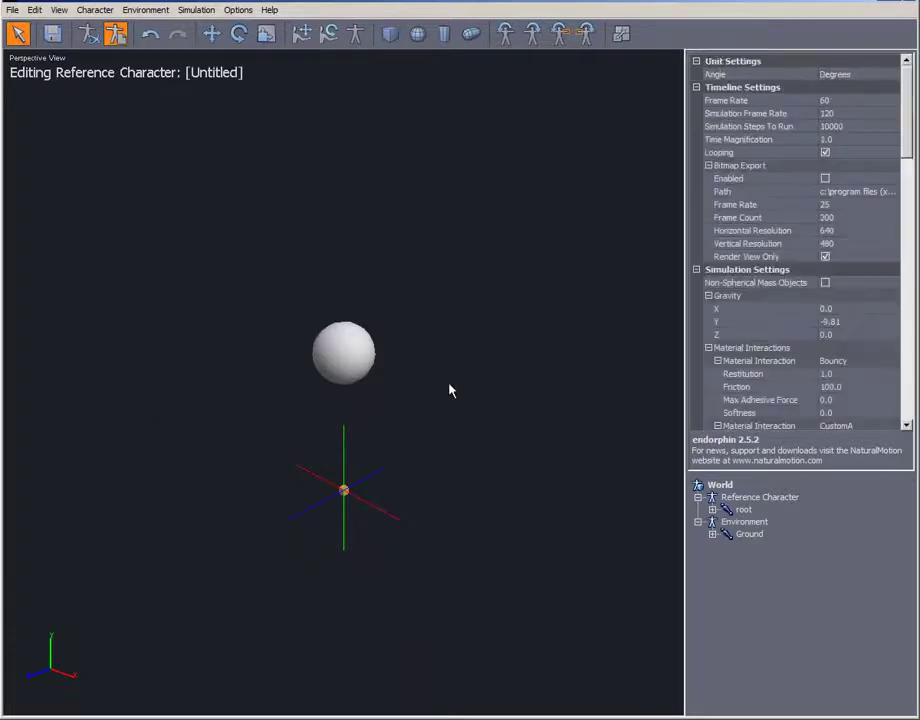
click(361, 357)
click(345, 442)
click(349, 370)
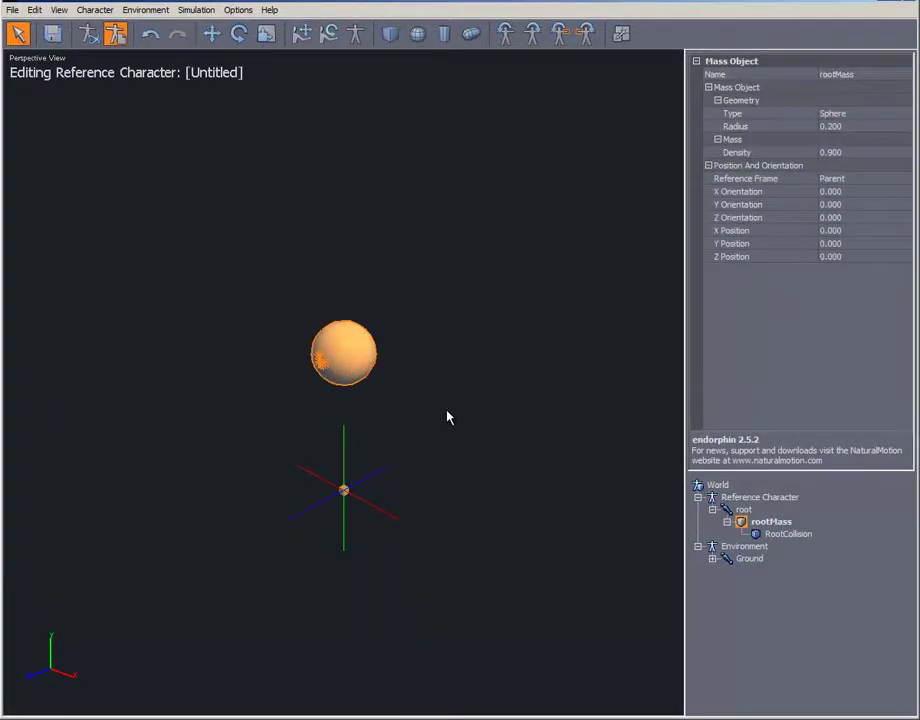
click(448, 417)
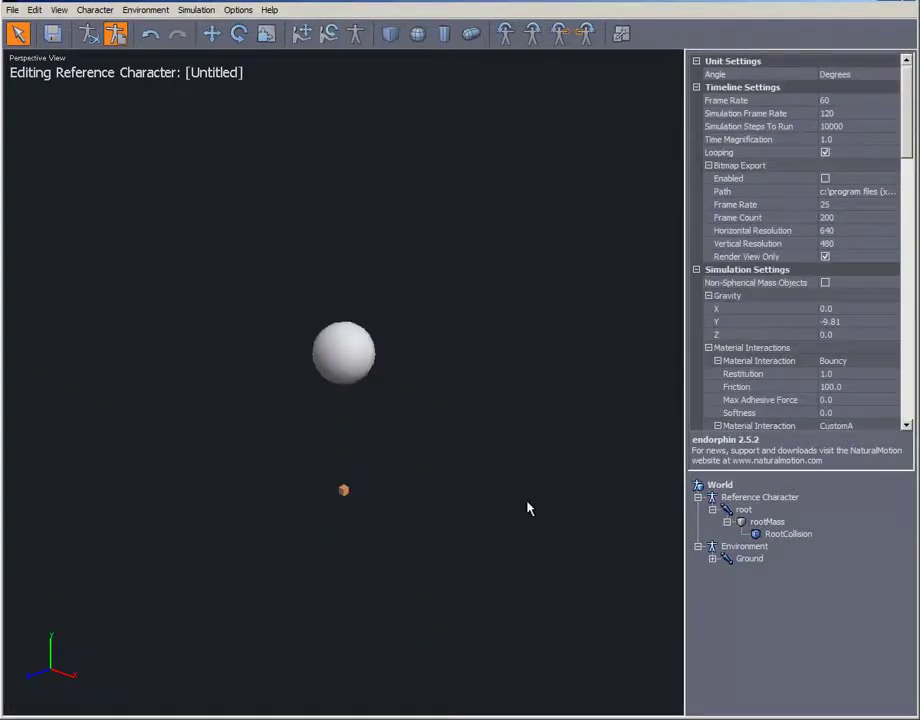
Import KOHb.obj onto the prop's rootMass sphere with centimetres, scale 1.0 and Y-Axis Up.
click(353, 379)
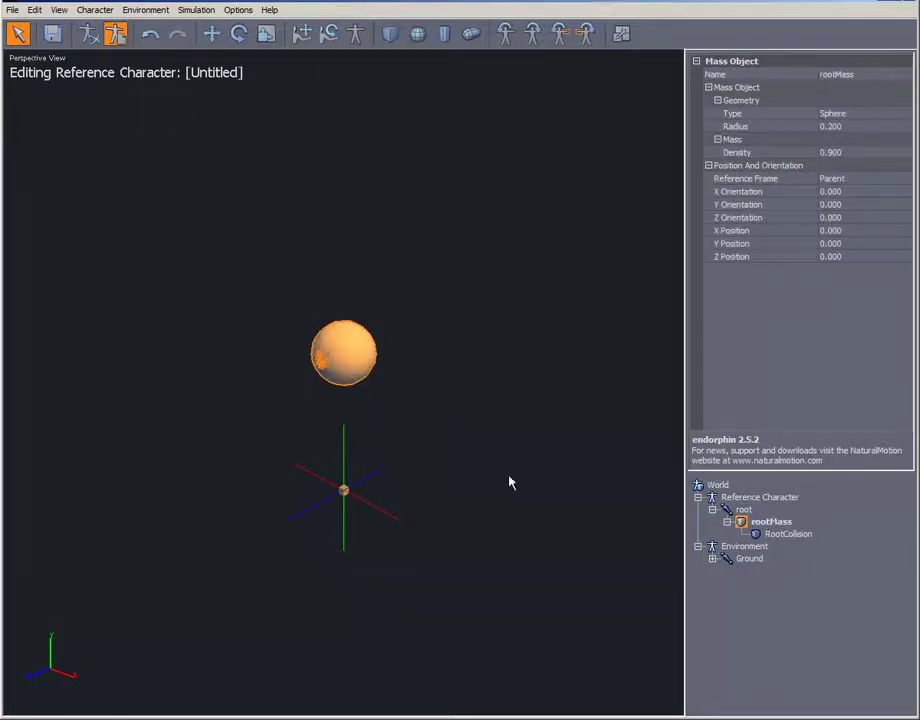
click(773, 523)
key(ctrl+i)
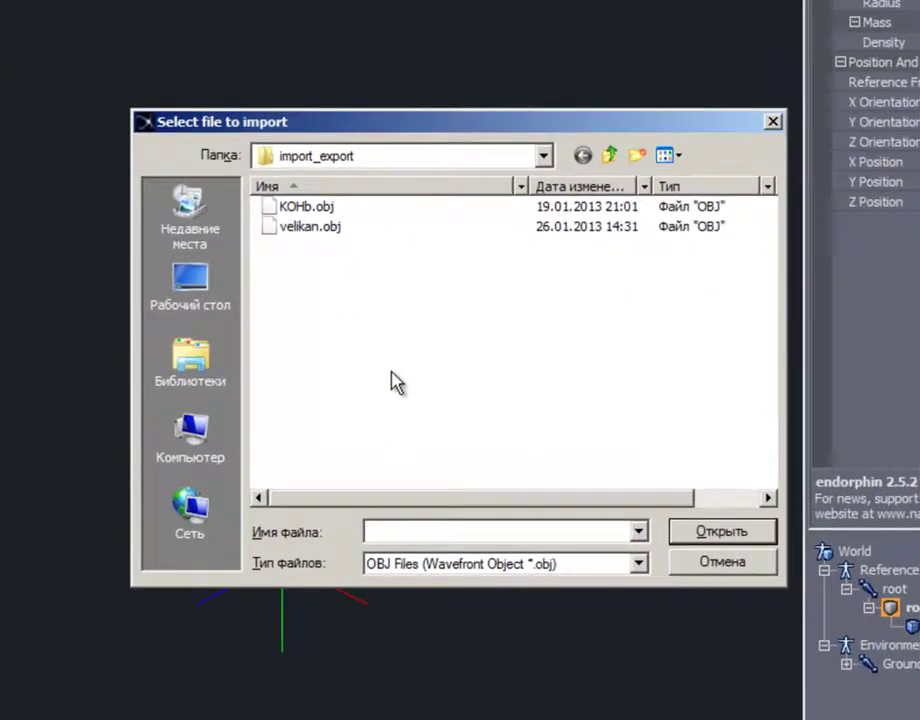
click(308, 206)
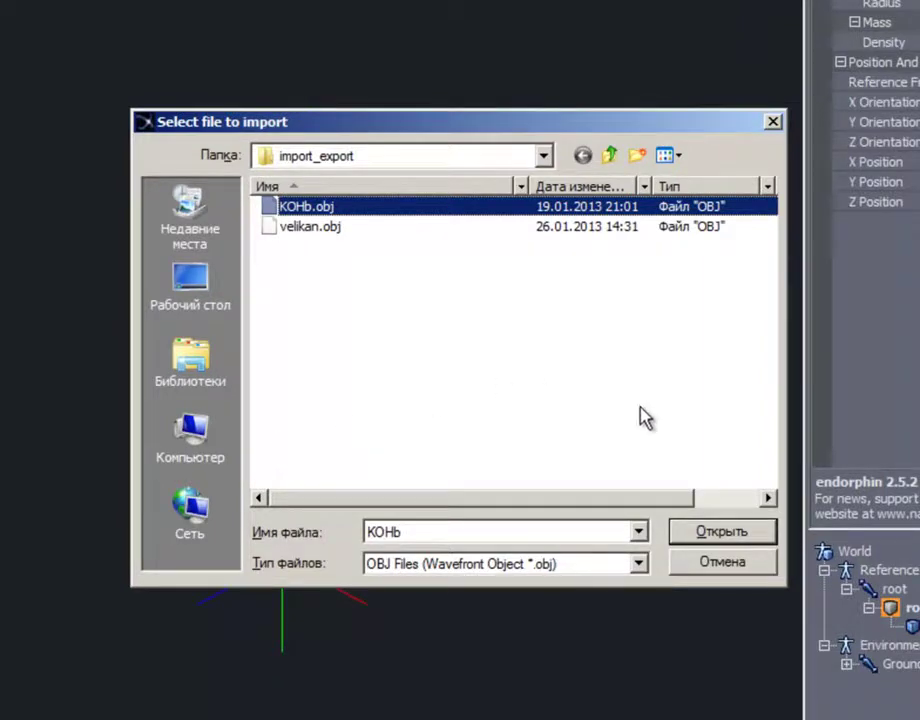
click(714, 540)
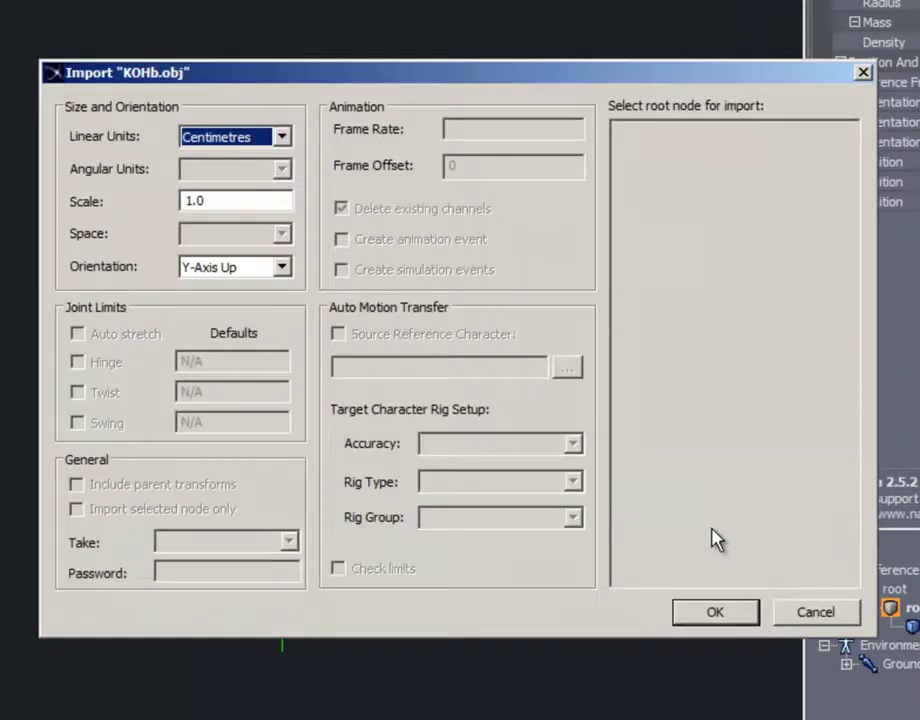
click(714, 611)
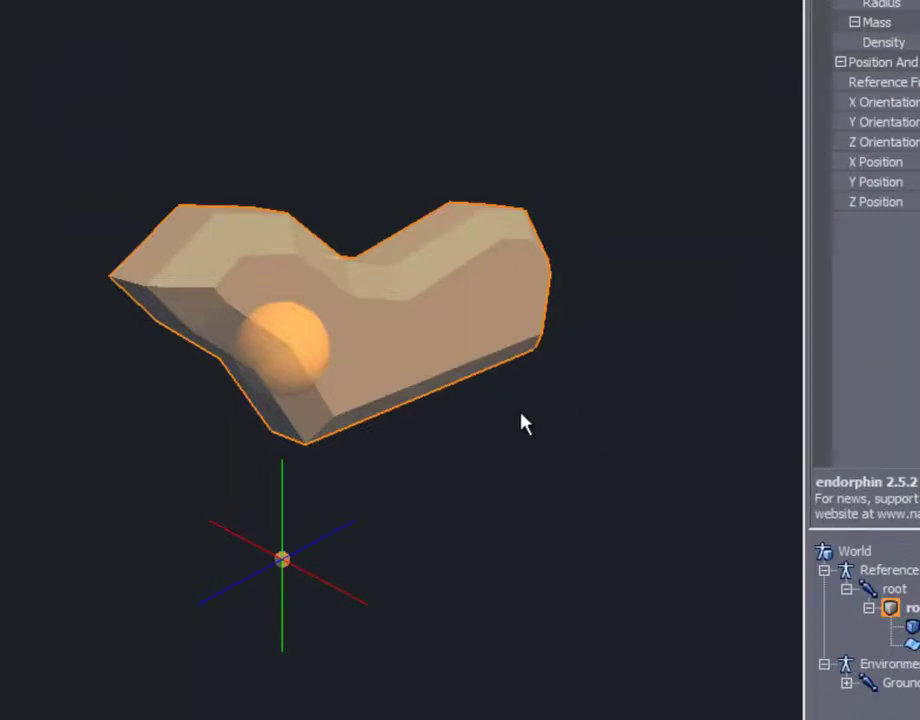
Examine the imported KOHb mesh around the root mass sphere from different angles.
middle_drag(522, 424, 544, 415)
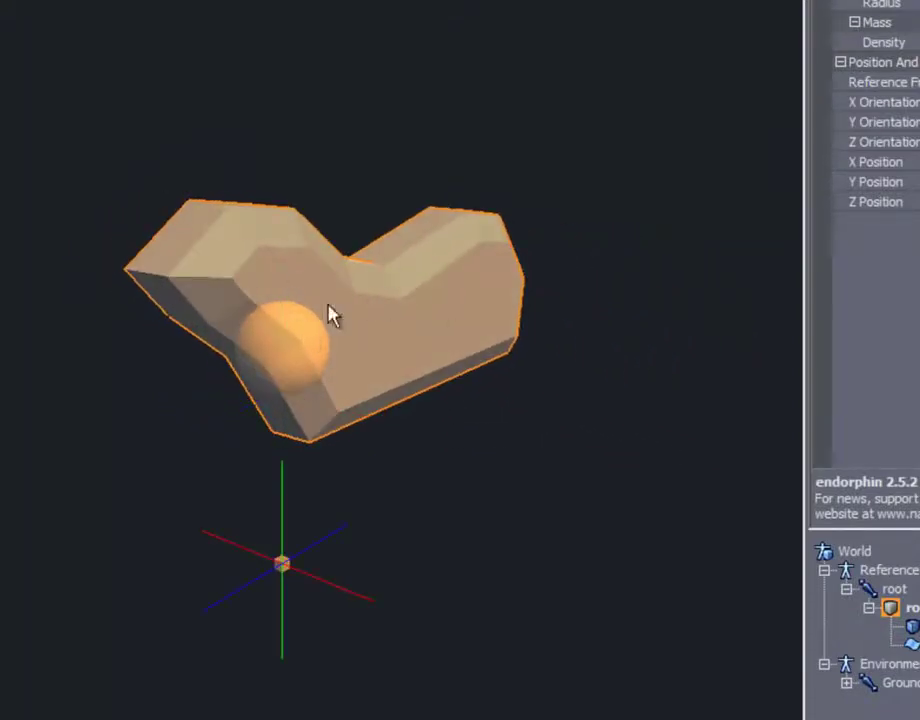
middle_drag(565, 456, 518, 562)
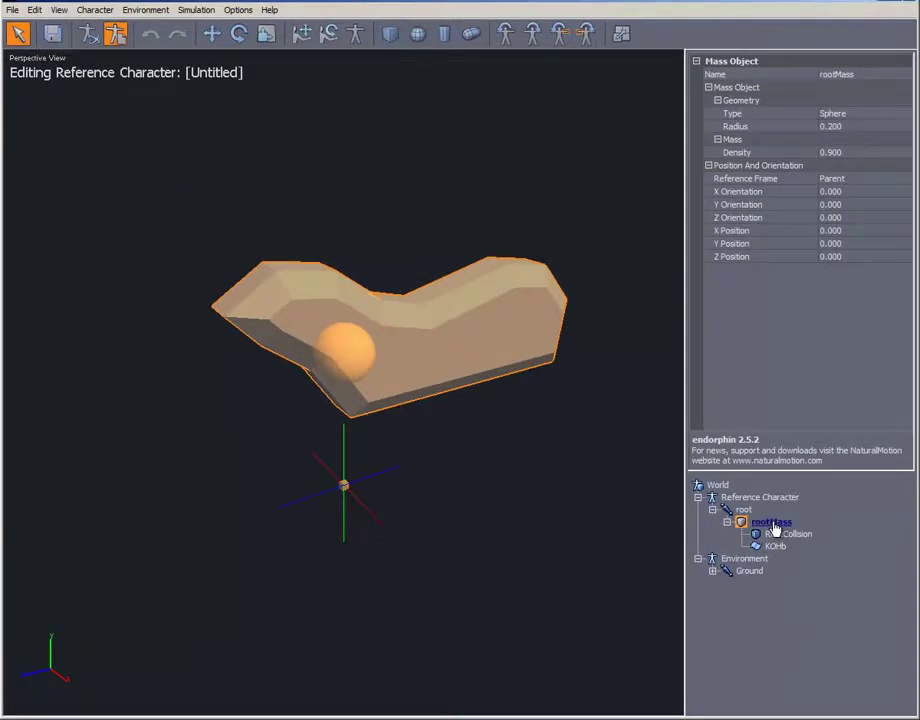
click(493, 487)
click(450, 353)
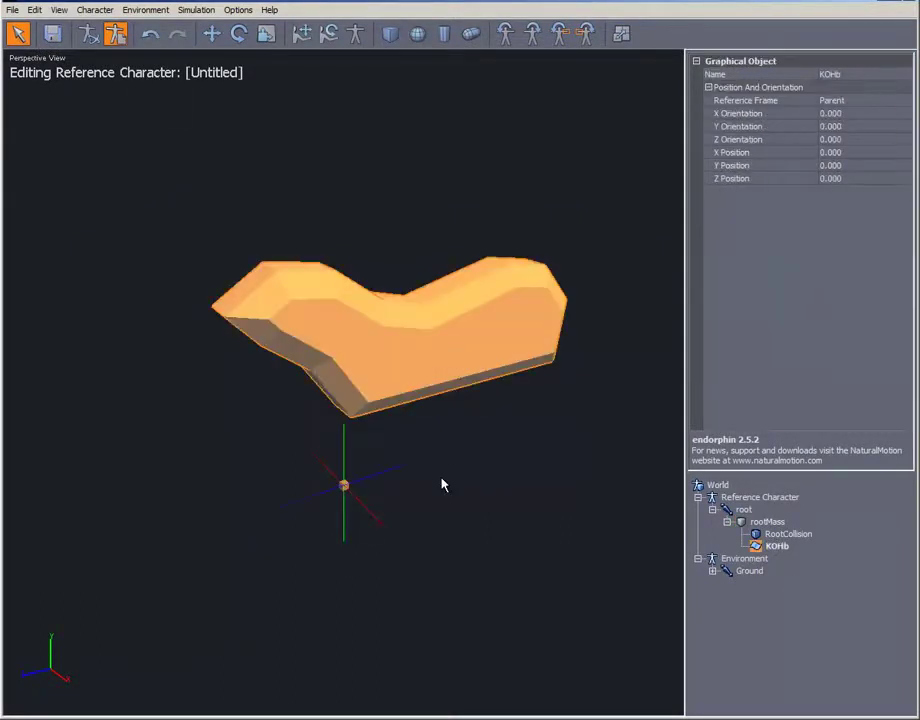
click(437, 502)
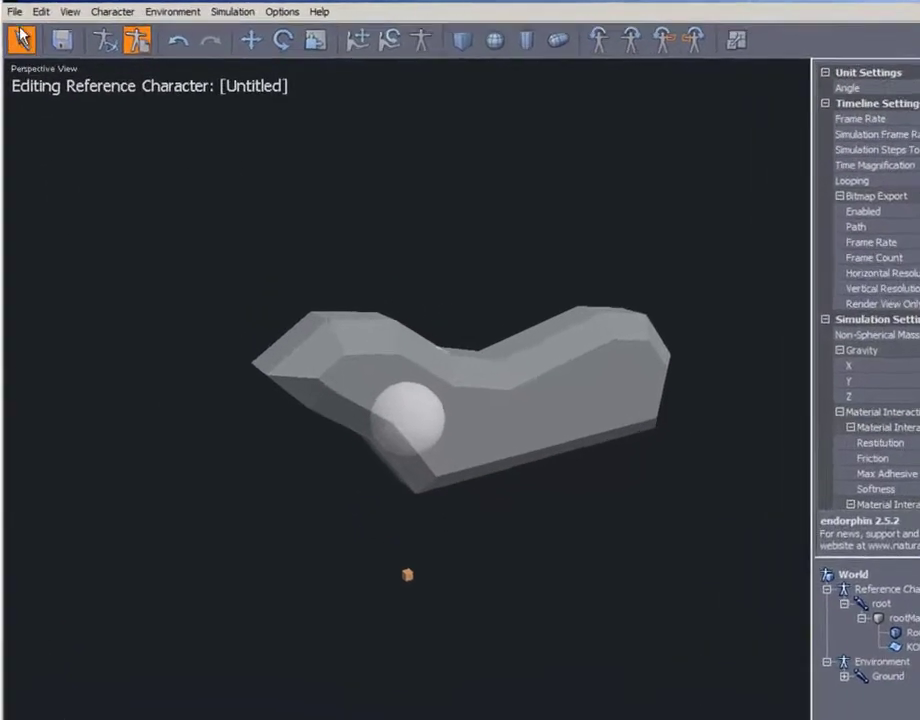
Save the edited reference character as the prop character KONb.
click(12, 9)
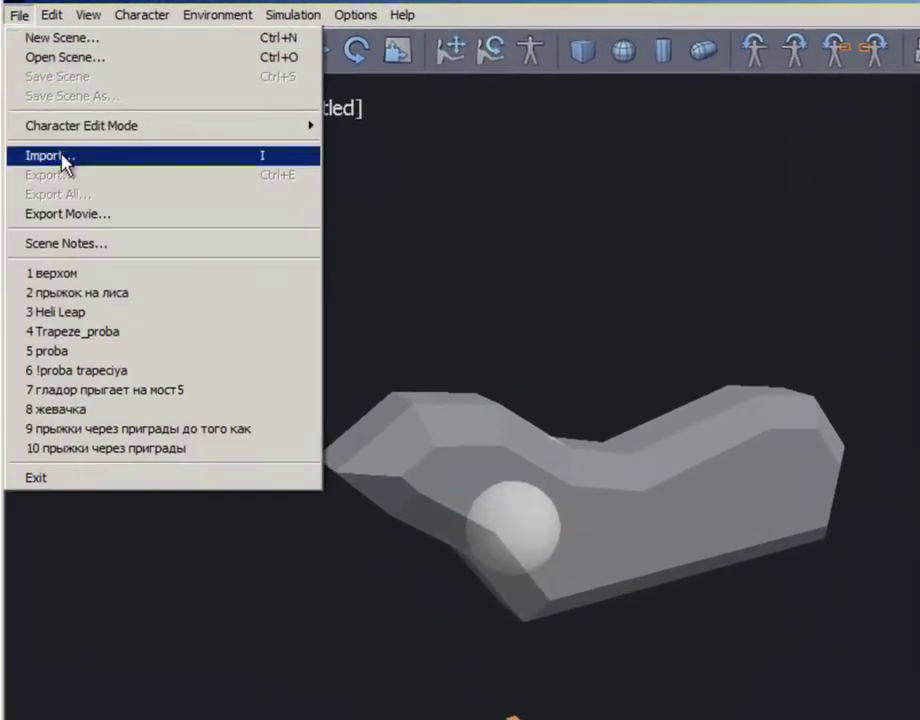
mouse_move(30, 127)
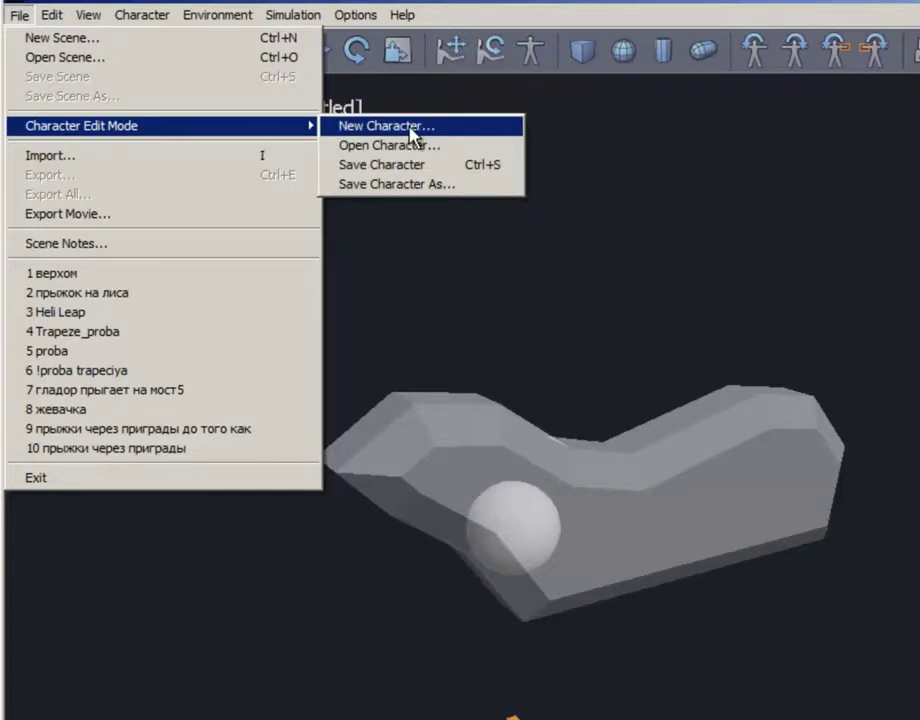
click(417, 186)
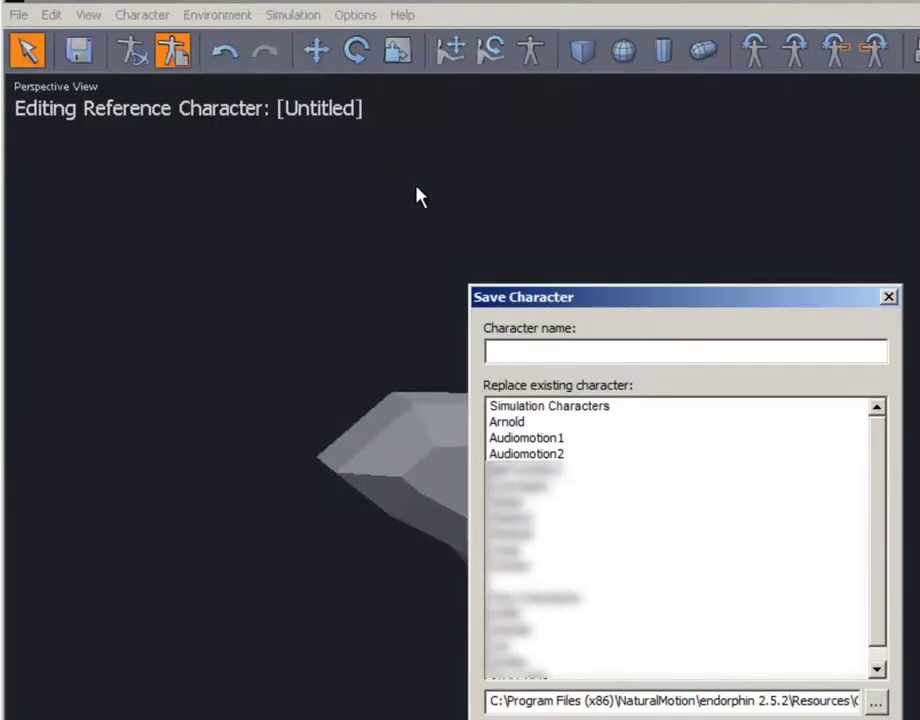
double_click(517, 614)
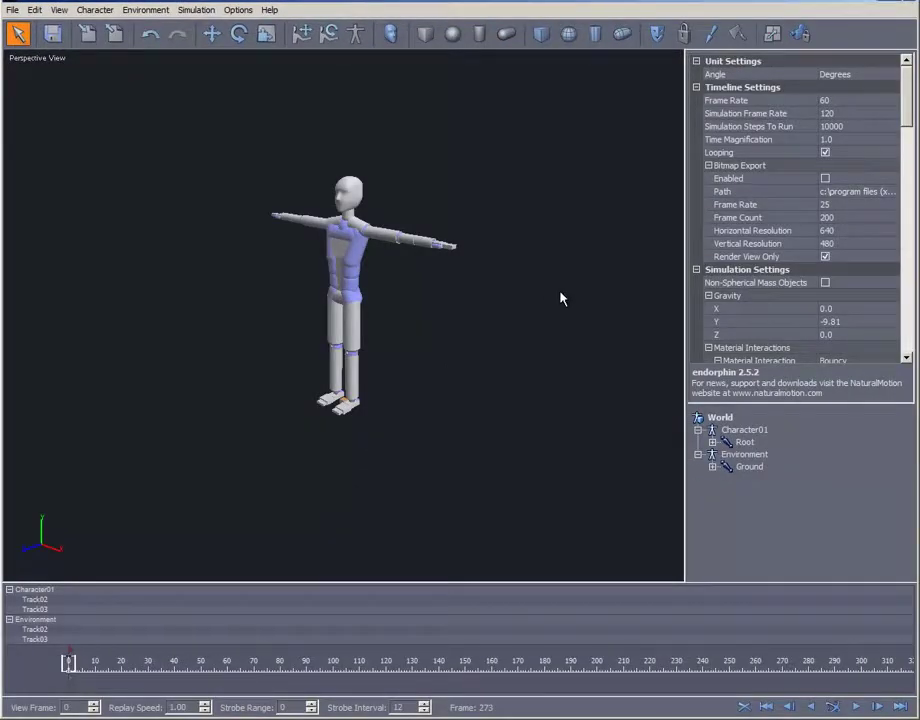
Add the KONb character to the scene and move it beneath the standing figure, to about Y -0.44 and Z 0.42.
click(390, 33)
double_click(338, 391)
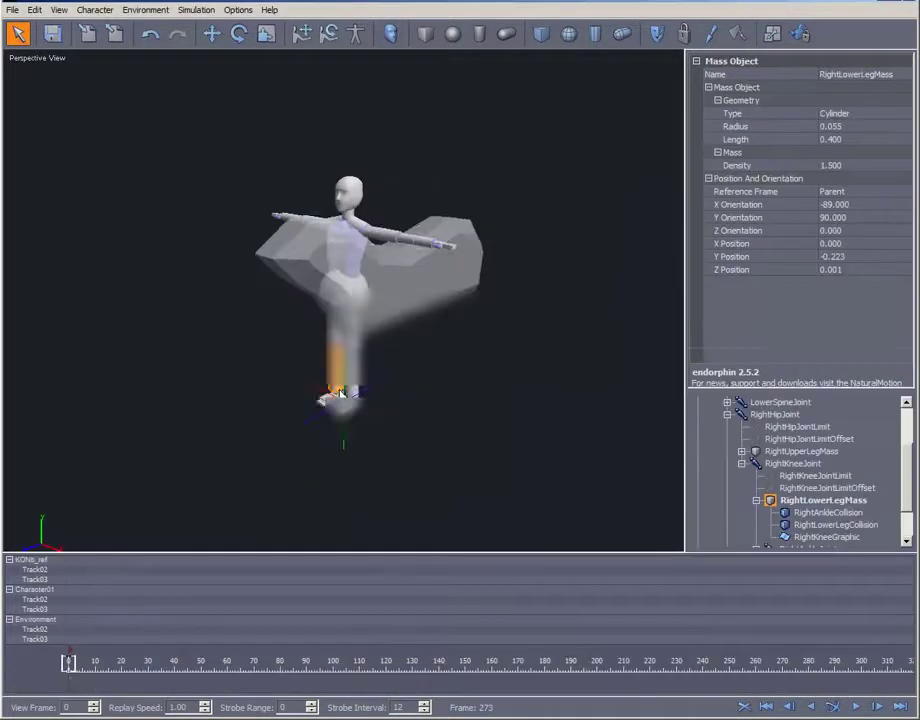
click(398, 306)
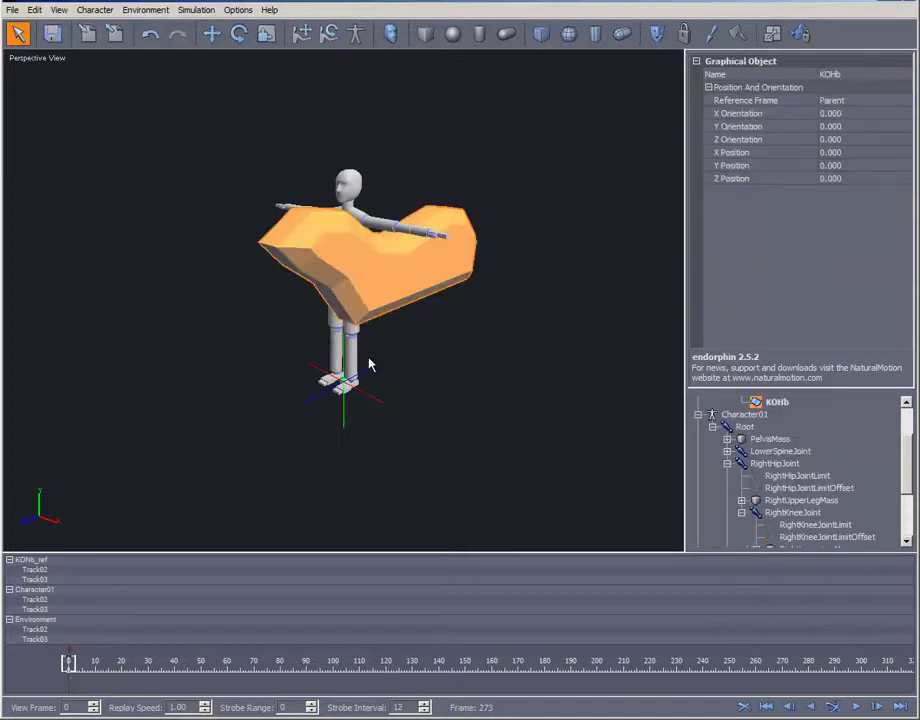
click(212, 33)
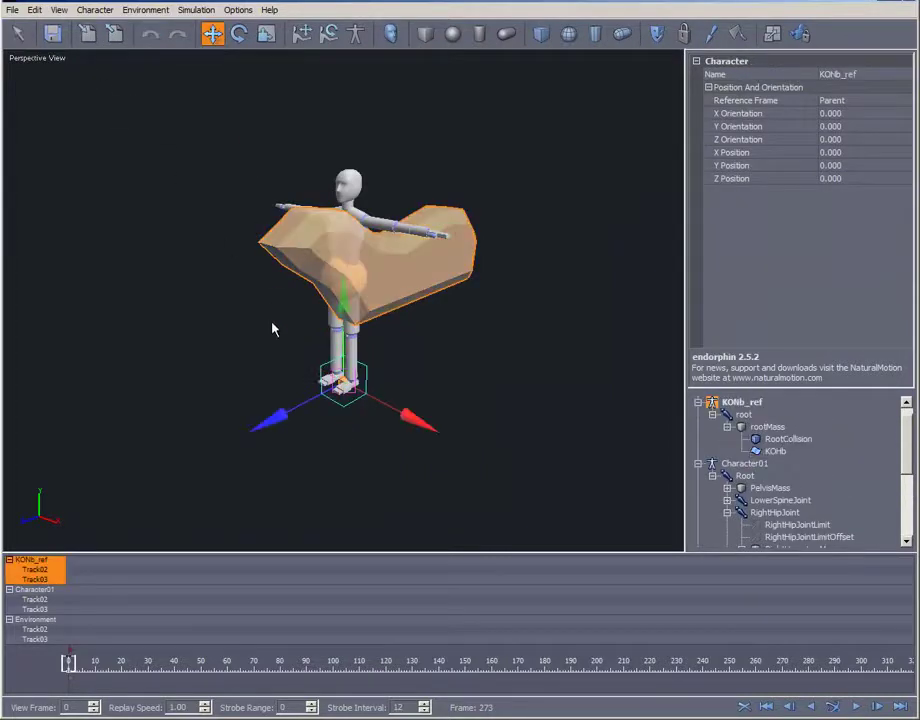
drag(294, 419, 86, 489)
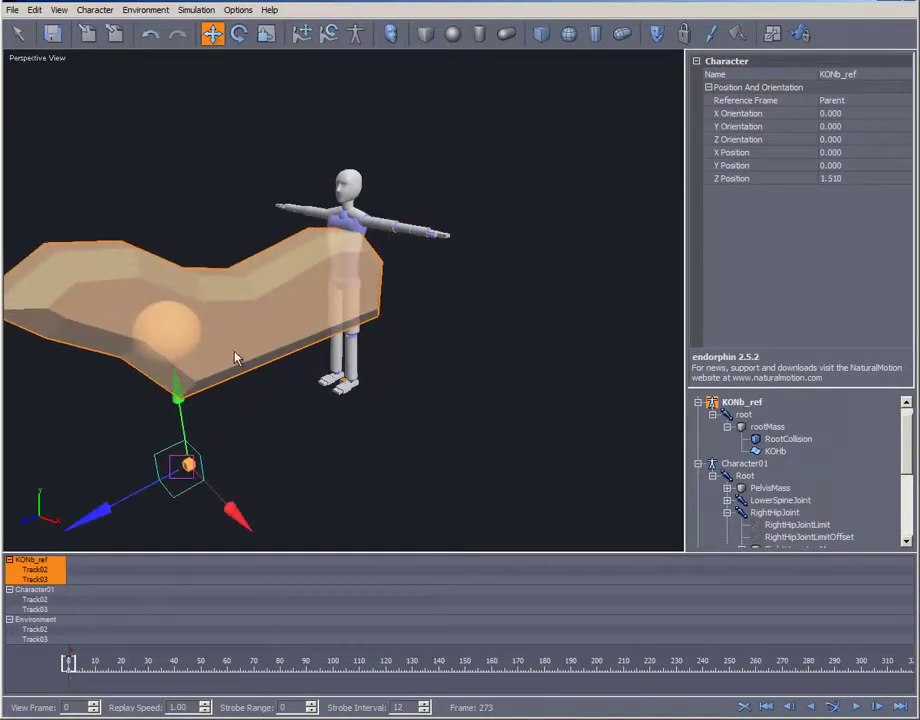
alt+drag(446, 296, 337, 264)
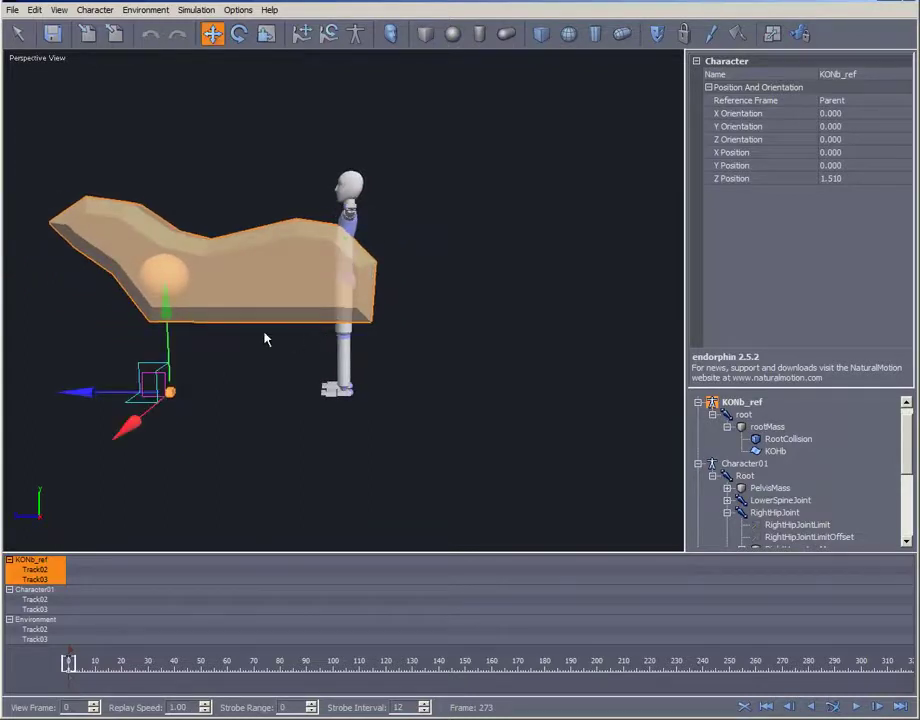
drag(141, 371, 268, 418)
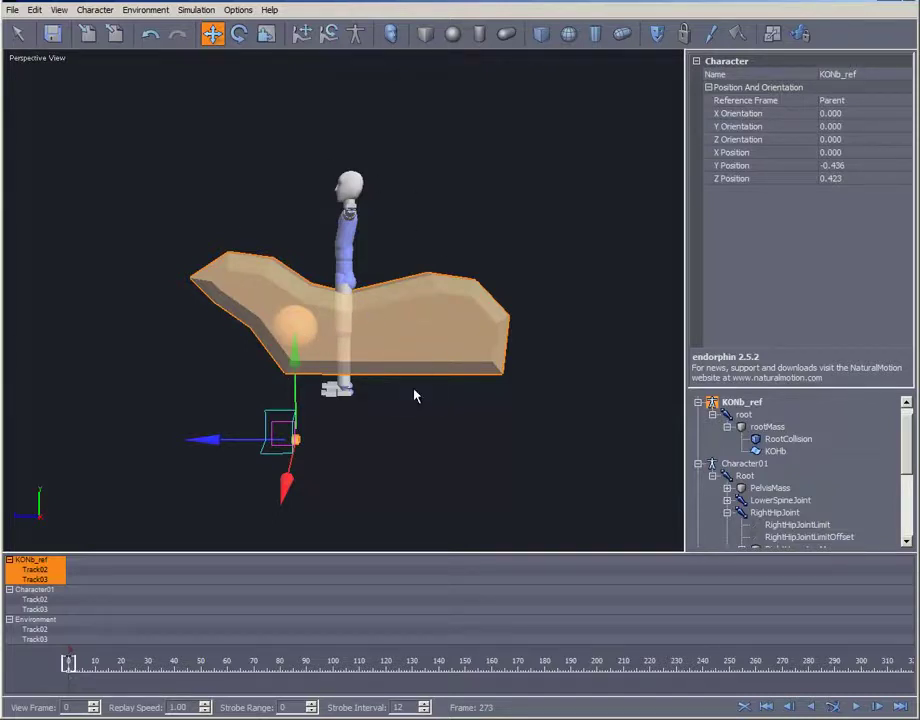
click(497, 427)
Open the saved KONb character for editing in Character Edit Mode.
click(13, 9)
mouse_move(28, 90)
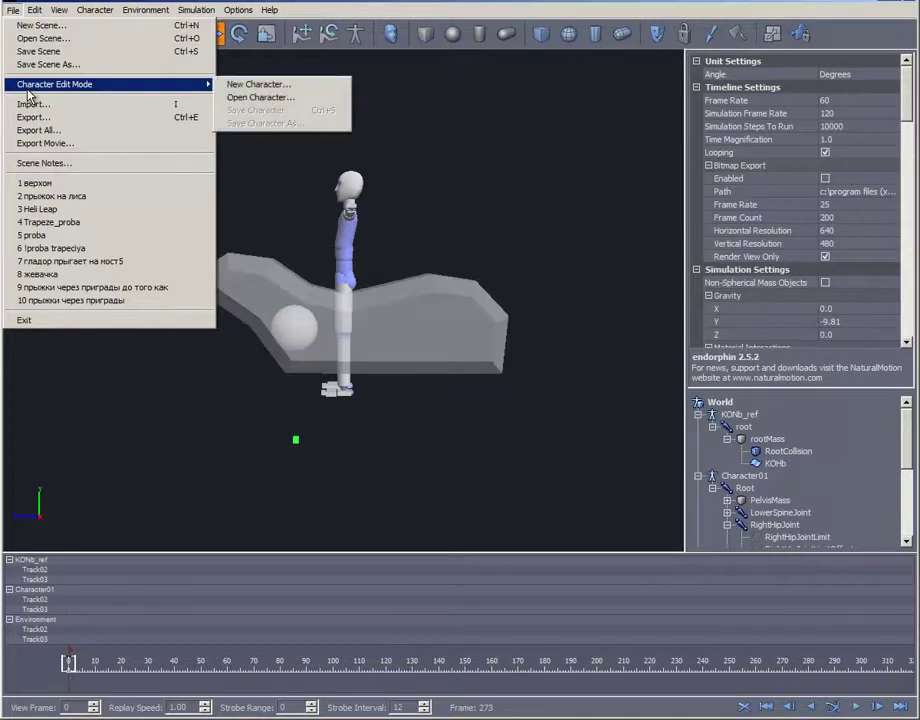
click(240, 97)
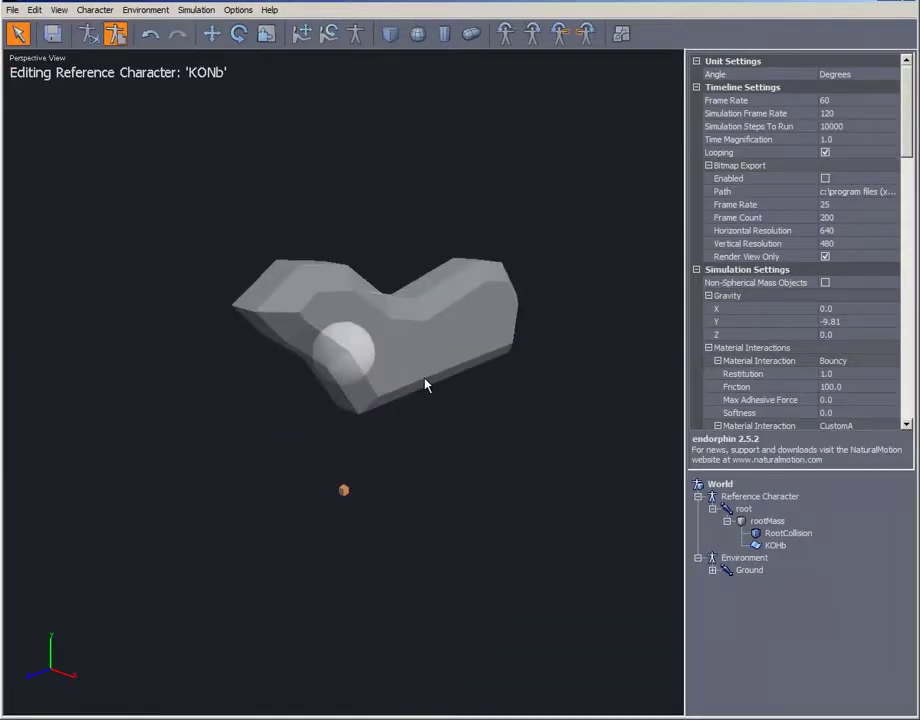
click(425, 385)
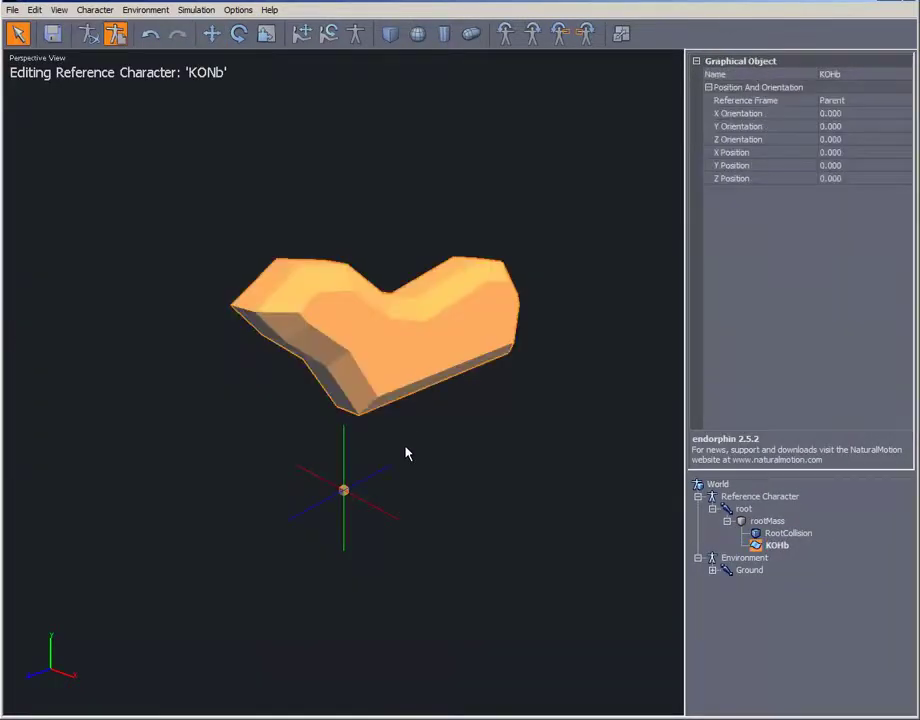
click(425, 452)
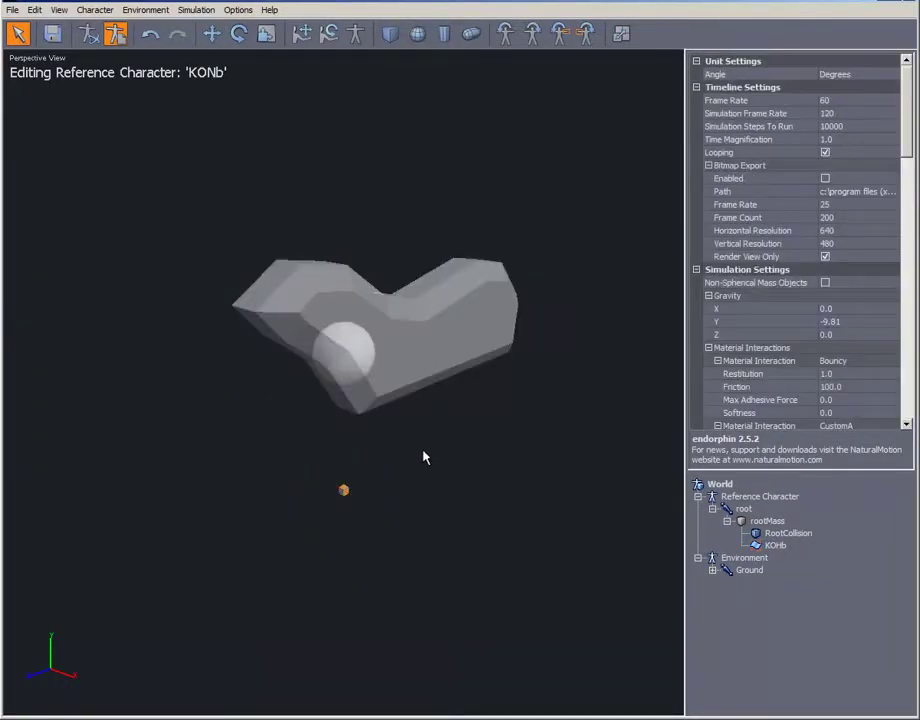
Move the KOHb graphical mesh backward along Z, away from the root mass sphere, to about -1.44.
click(765, 522)
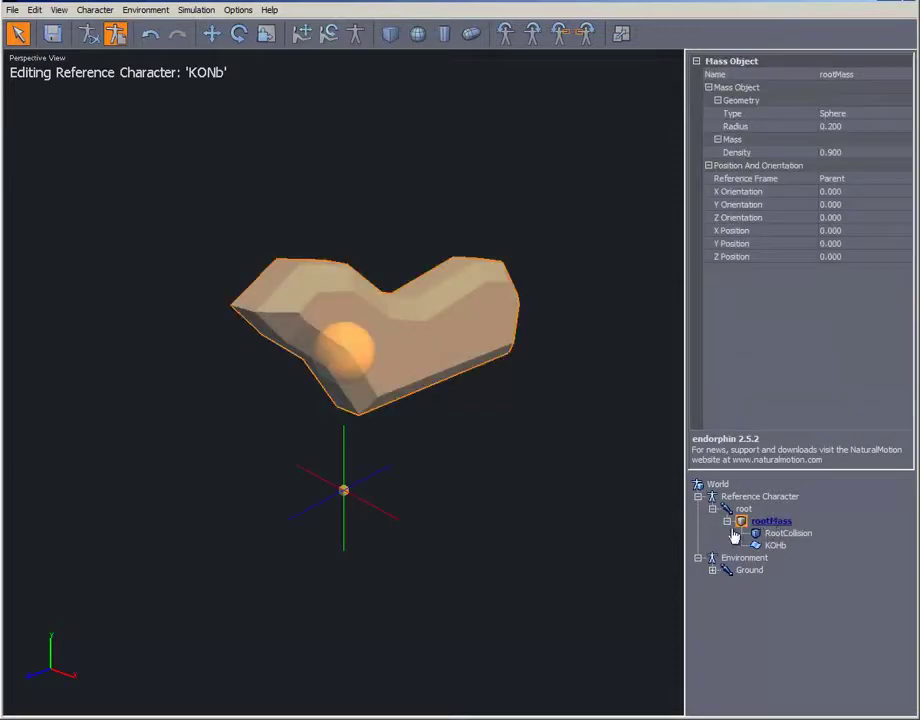
click(355, 369)
key(w)
drag(258, 382, 433, 361)
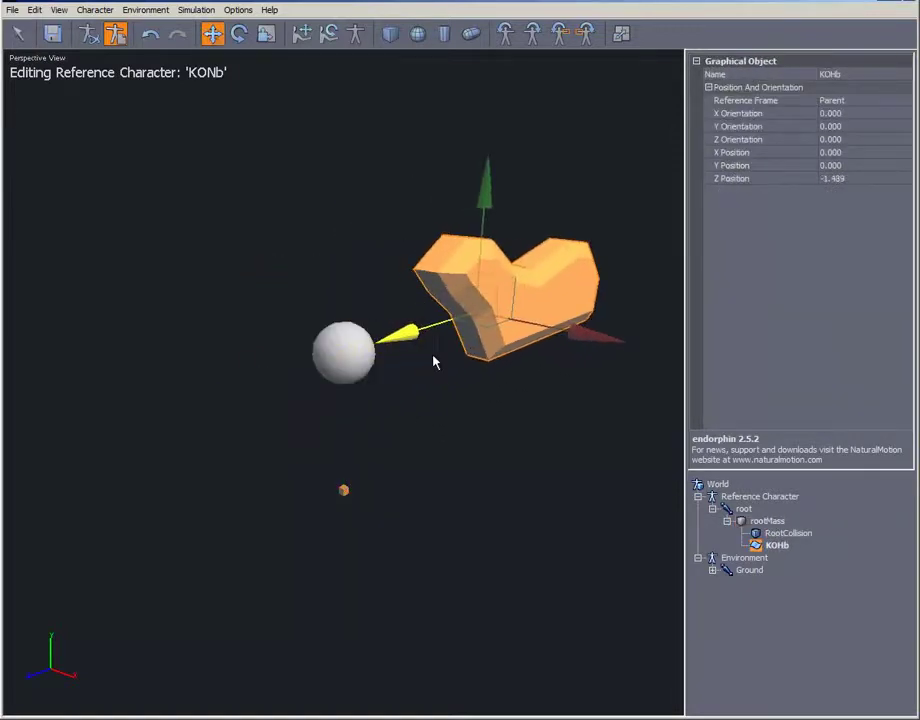
Move the rootMass sphere forward along Z to about 1.21.
click(349, 363)
drag(260, 386, 86, 438)
key(w)
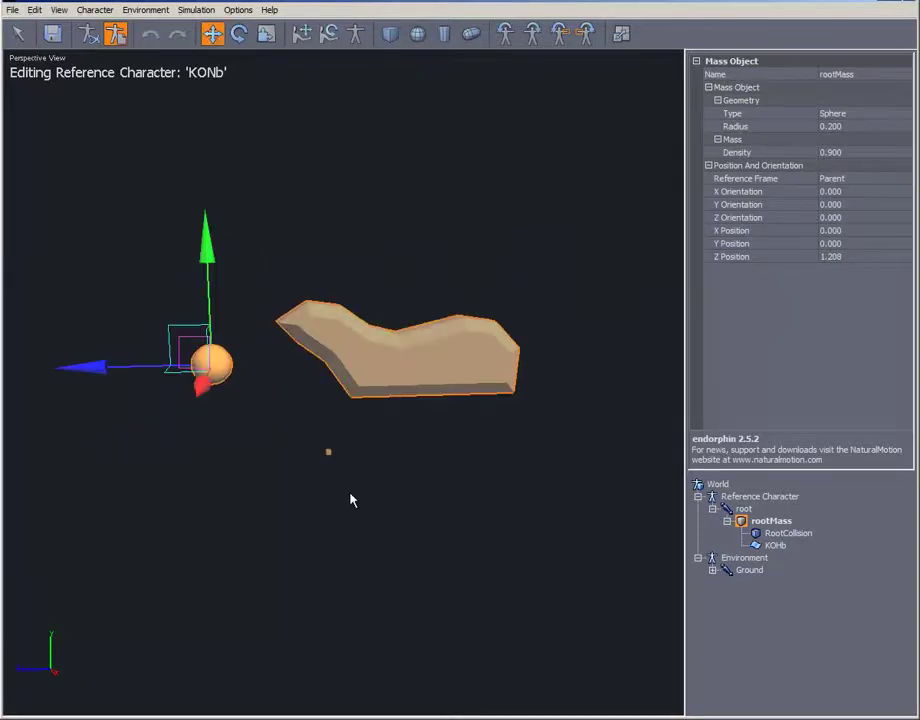
Reposition the rootMass sphere in the Y-Z plane to about Y -0.29 and Z 1.31.
drag(170, 332, 128, 335)
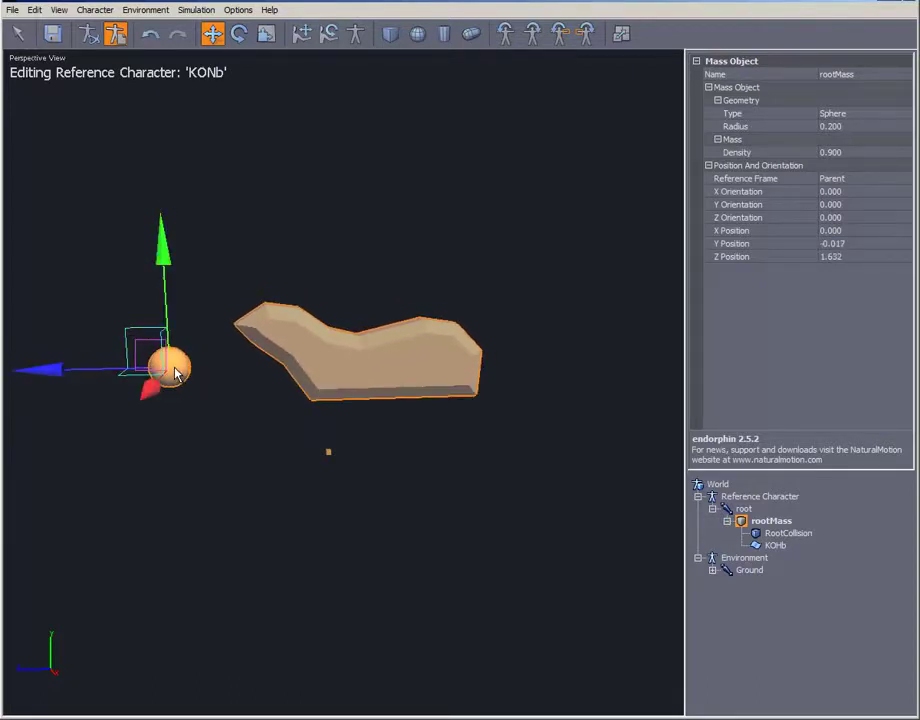
click(172, 412)
click(179, 381)
drag(128, 337, 184, 377)
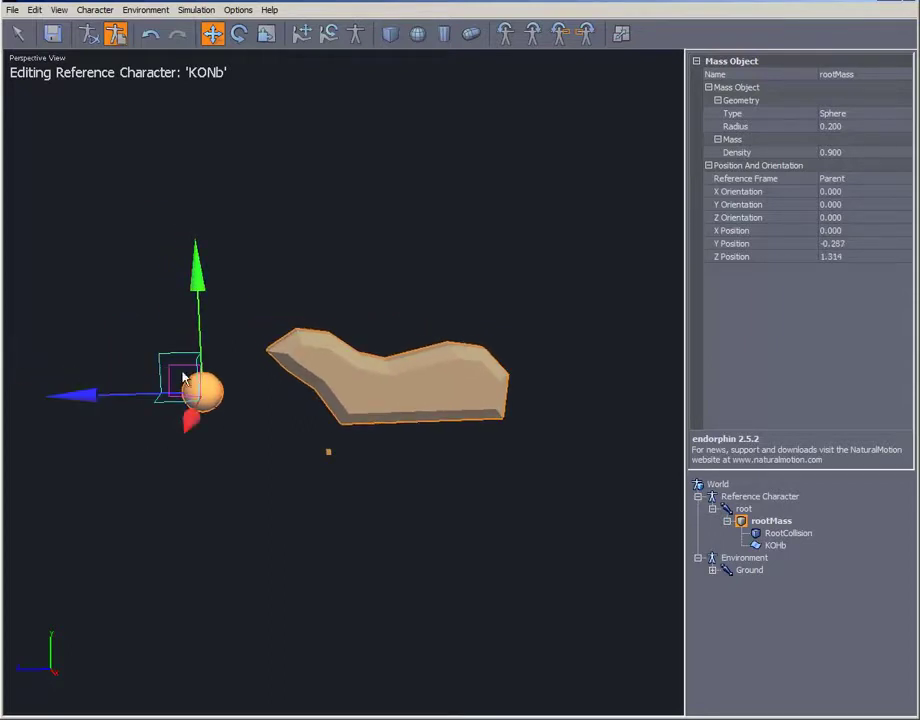
Move the KOHb graphical mesh up and toward the root mass sphere, to about Y 0.27 and Z -0.95.
click(440, 385)
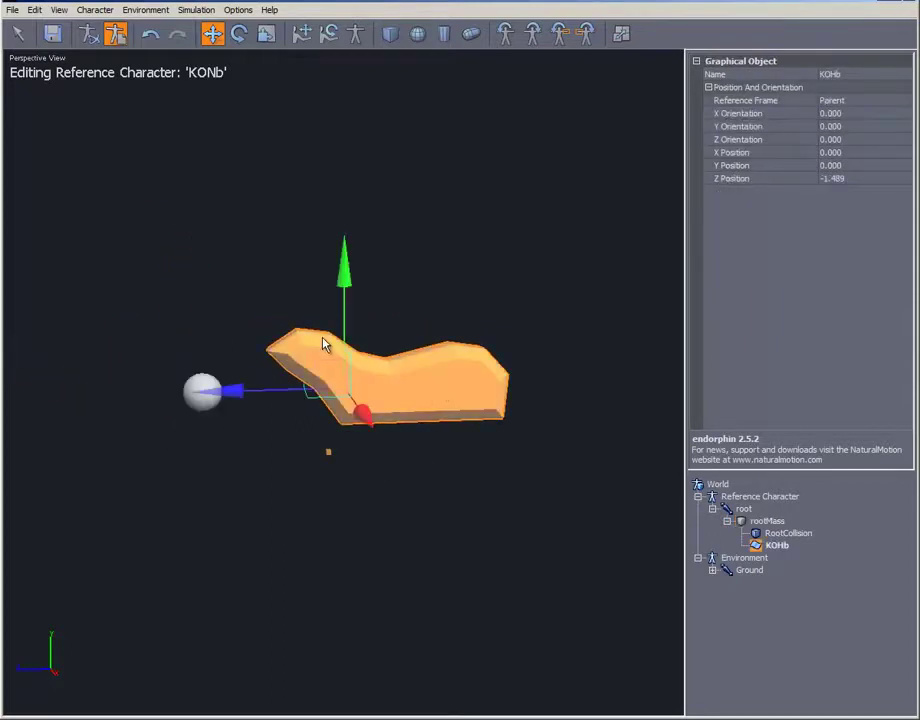
drag(322, 340, 270, 316)
click(425, 472)
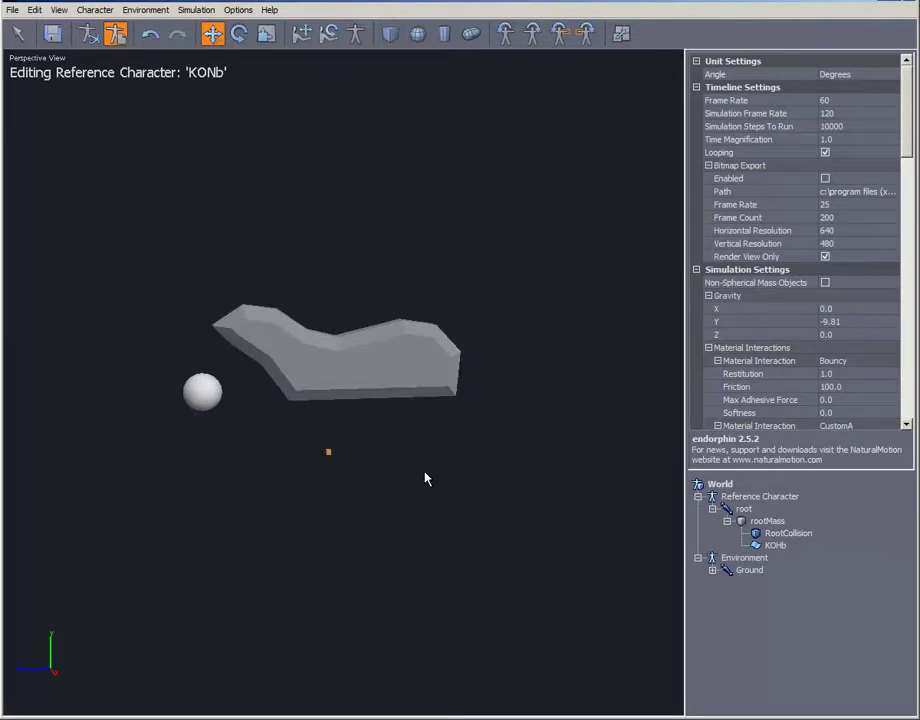
click(378, 382)
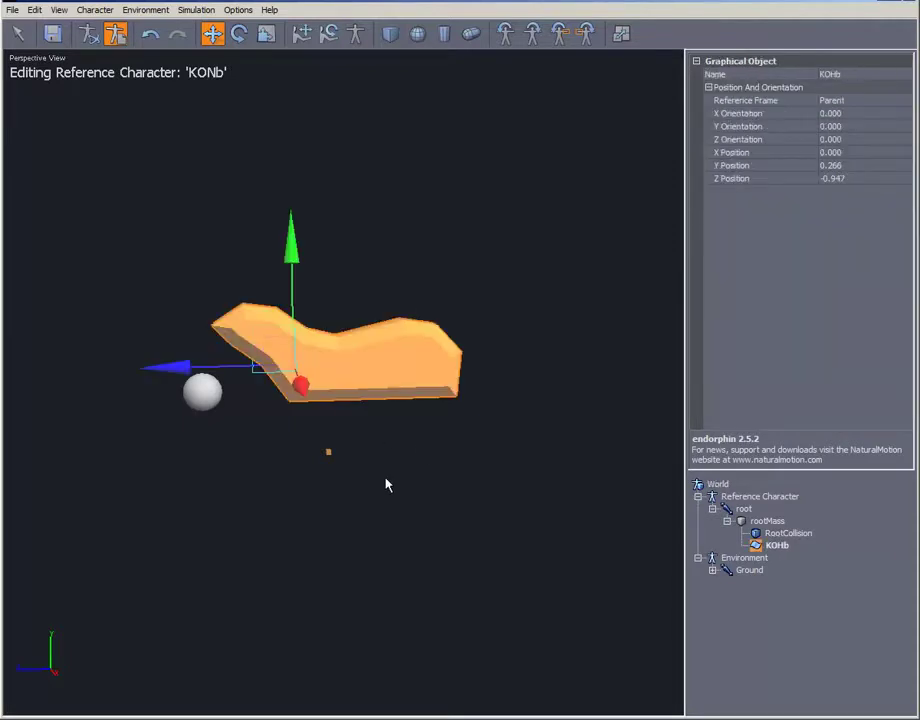
Add a sphyl collision object to rootMass and place it inside the mesh's rear end at about X 0.10, Y 0.43, Z -2.20.
click(202, 391)
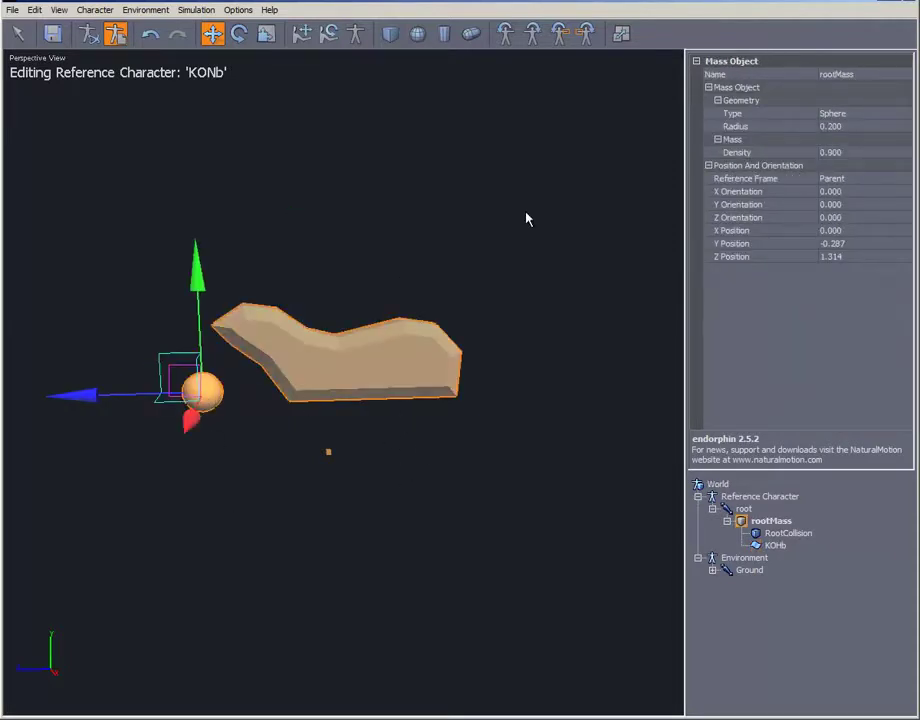
click(471, 33)
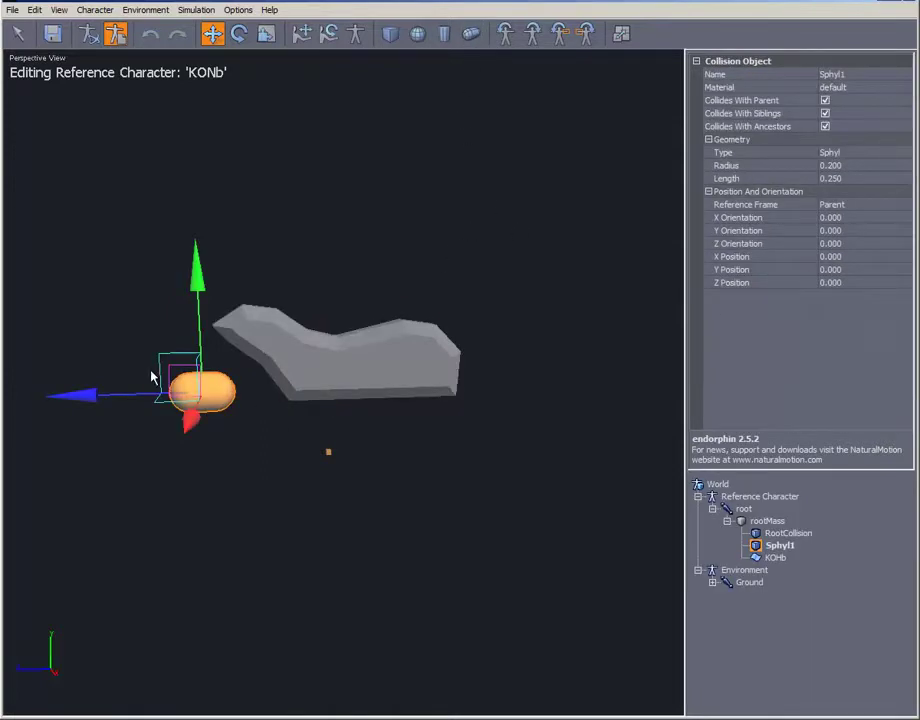
drag(160, 360, 418, 376)
key(t)
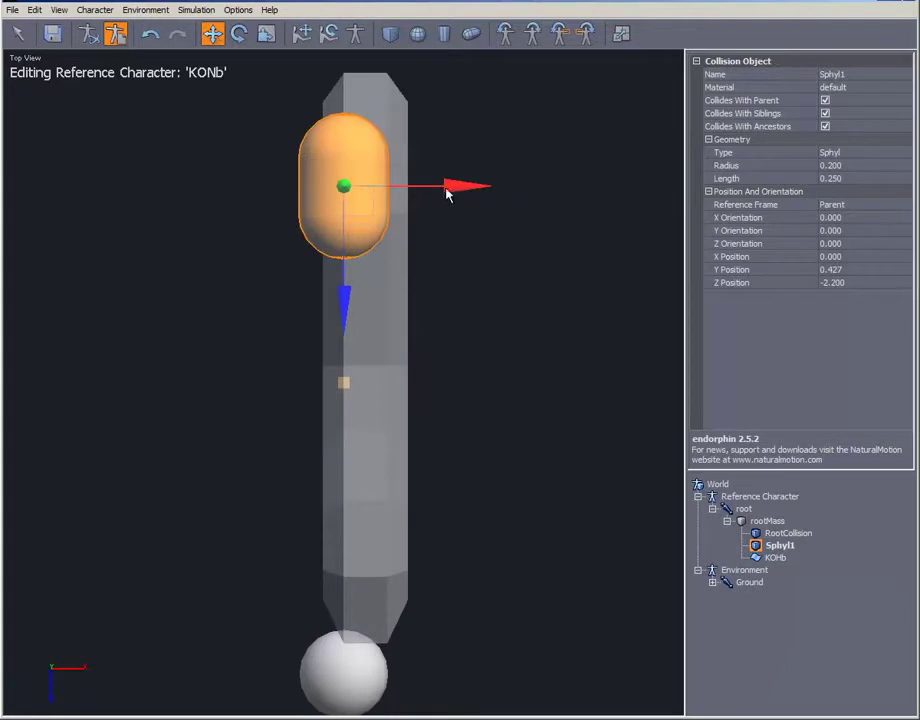
drag(447, 193, 479, 188)
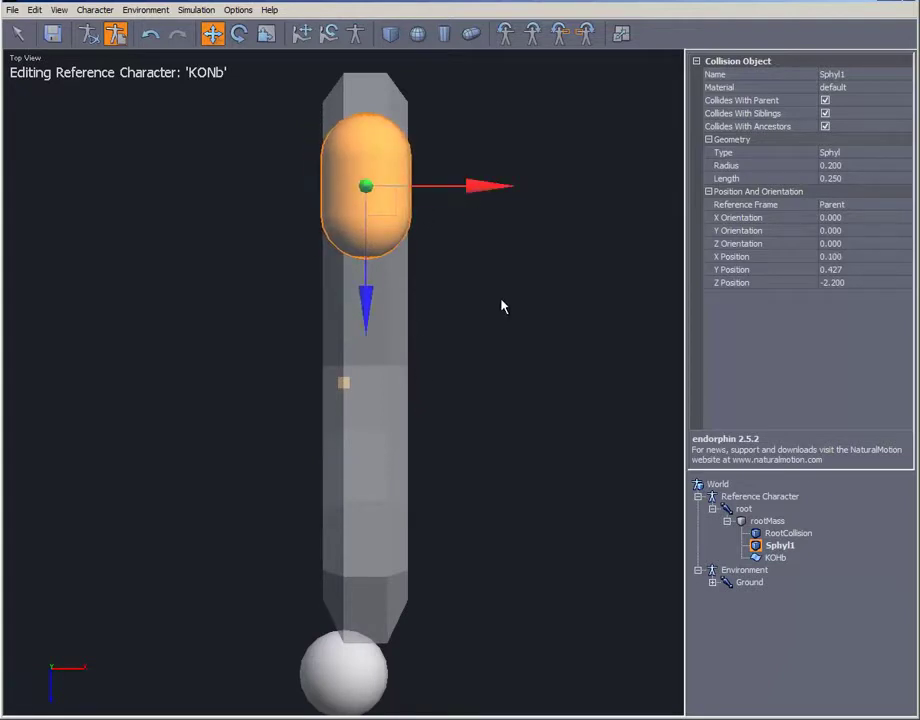
Add a second sphyl collision object to rootMass and place it just ahead of the first at about X 0.09, Y 0.46, Z -1.82.
key(p)
alt+drag(508, 347, 522, 425)
scroll(488, 381, up, 3)
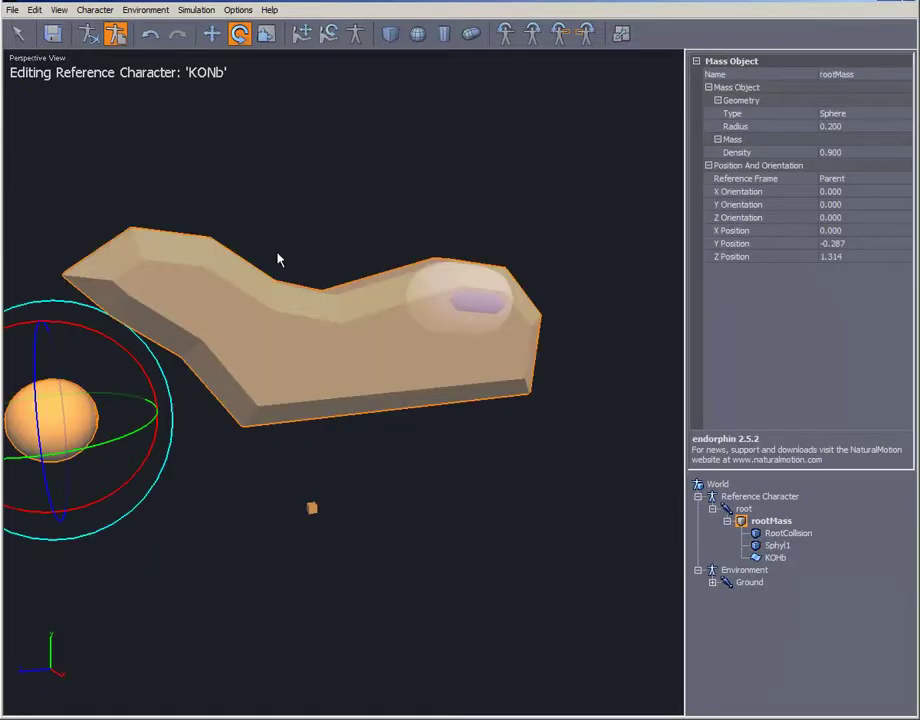
click(467, 38)
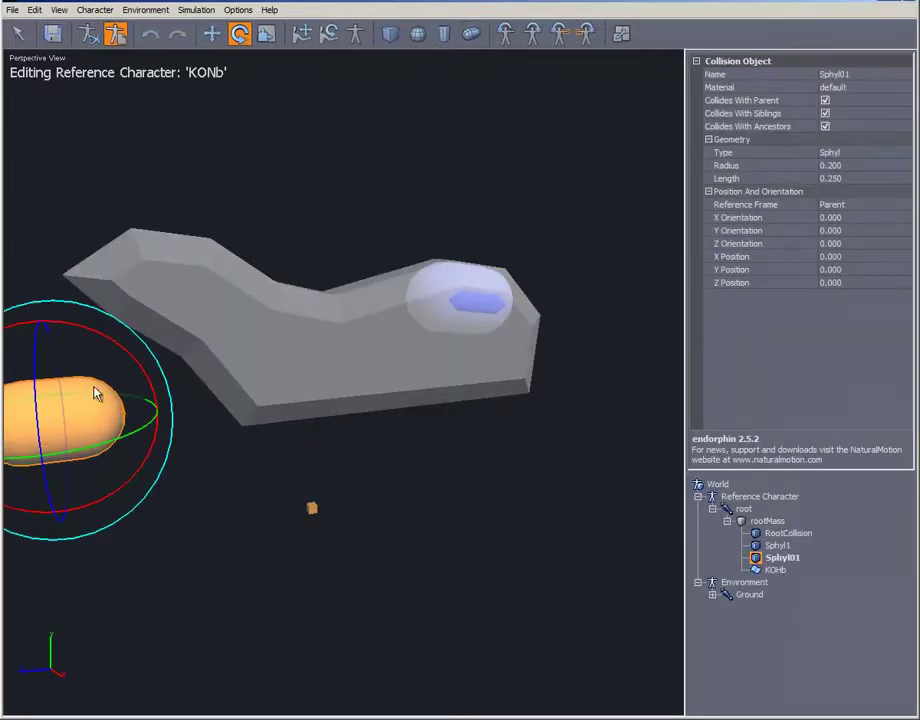
key(t)
key(w)
drag(459, 277, 483, 273)
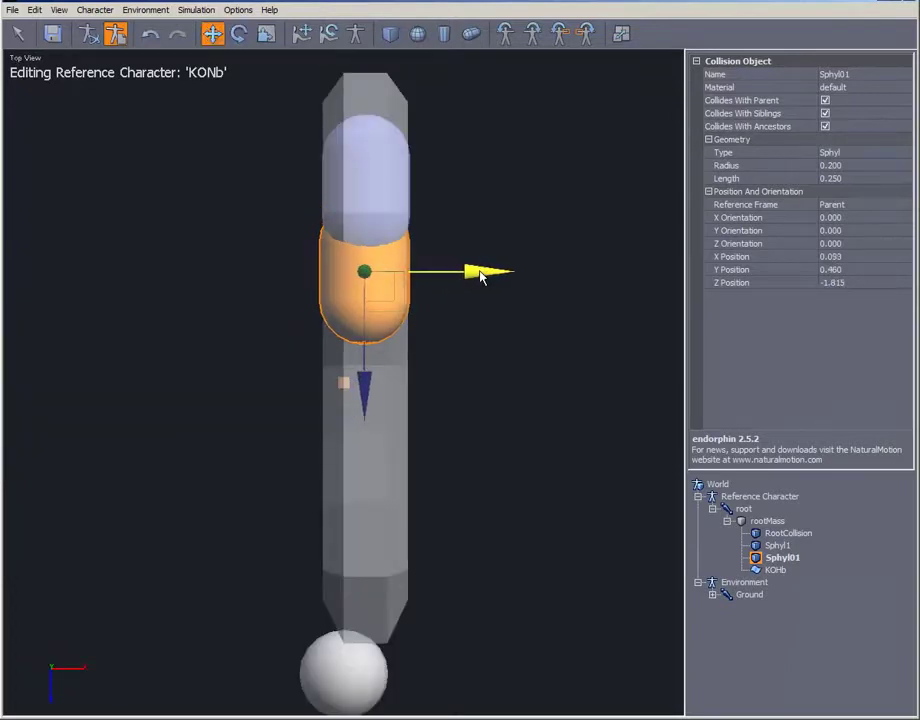
Rotate the second sphyl about its X axis by about 12 degrees to follow the slope of the horse's back.
key(l)
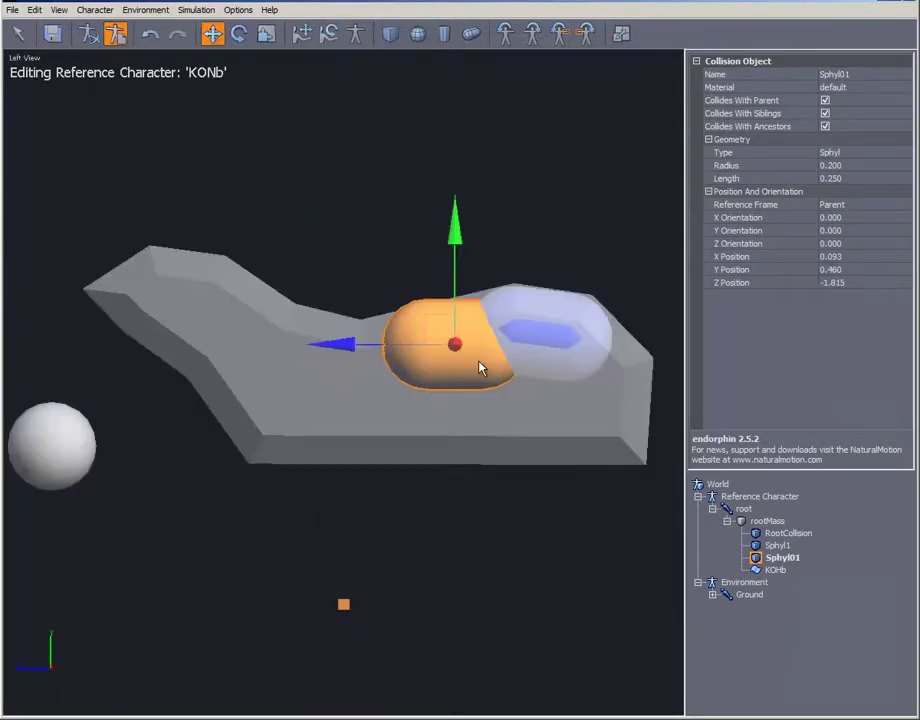
key(e)
mouse_move(372, 264)
mouse_down()
mouse_move(357, 281)
mouse_move(382, 277)
mouse_up()
scroll(382, 277, down, 3)
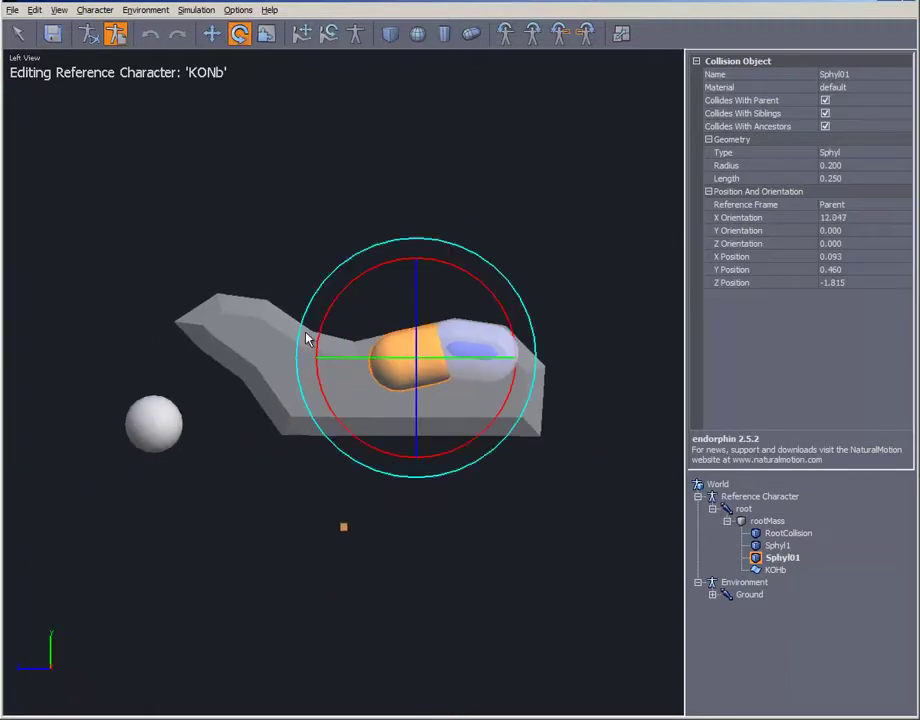
middle_drag(306, 337, 304, 359)
key(p)
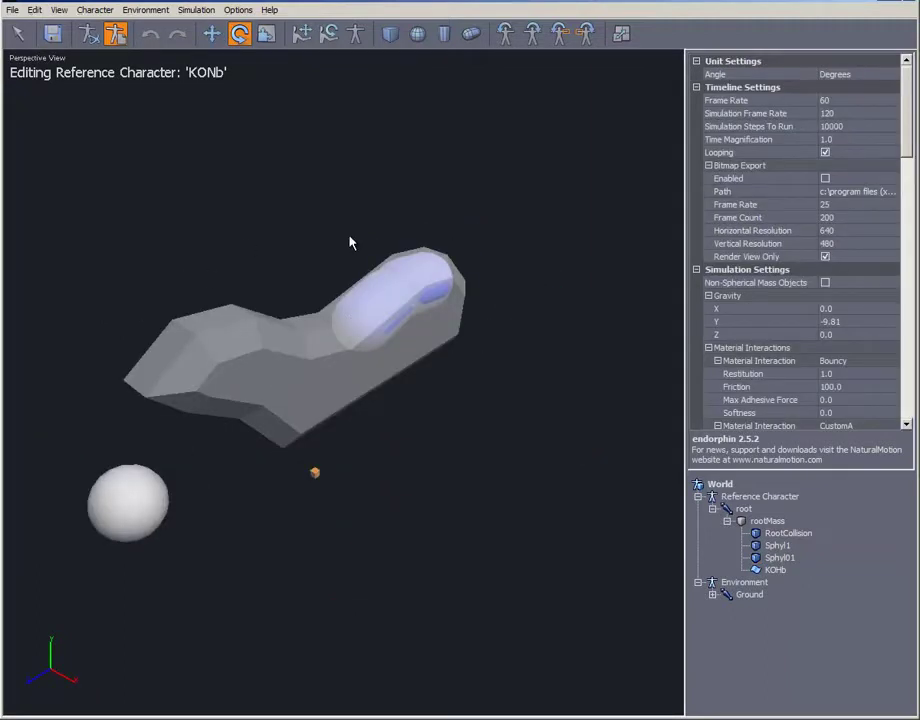